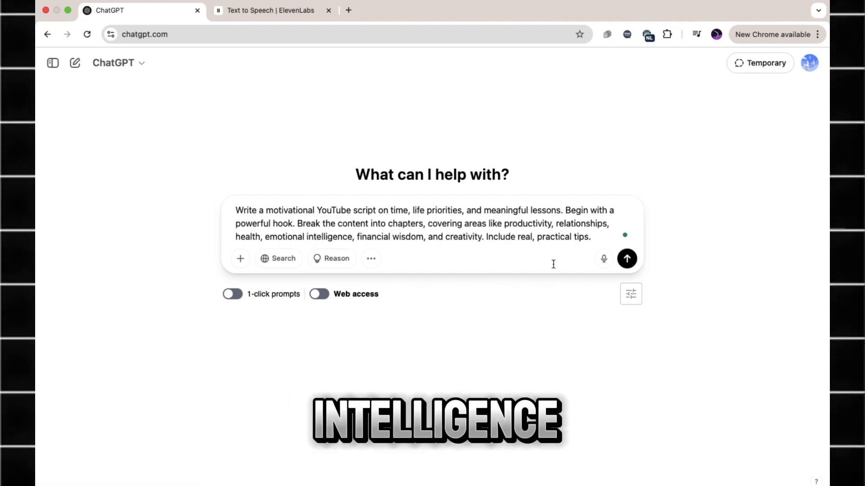
Generate the motivational YouTube script from the prepared prompt and copy its intro voiceover quotes for ElevenLabs text to speech
click(627, 259)
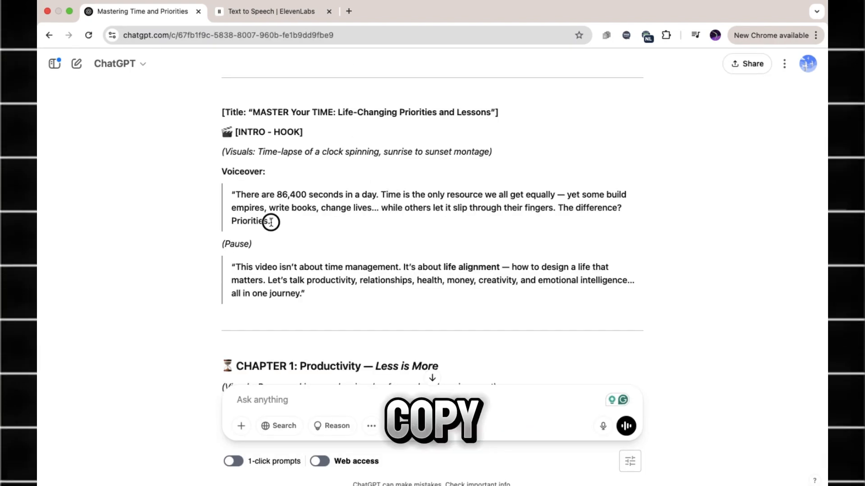
drag(271, 220, 240, 197)
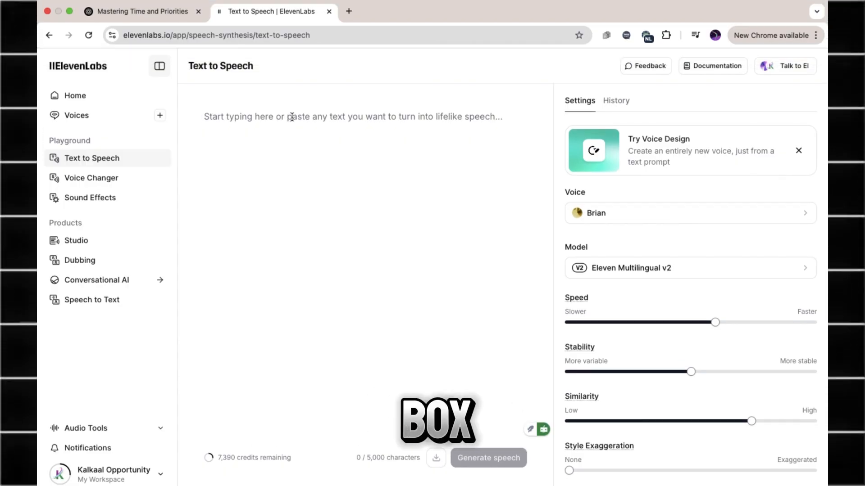
text(There are 86,400 seconds in a day. Time is the only resource we all get equally — yet some build empires, write books, change lives… while others let it slip through their fingers. The difference? Priorities.)
click(614, 332)
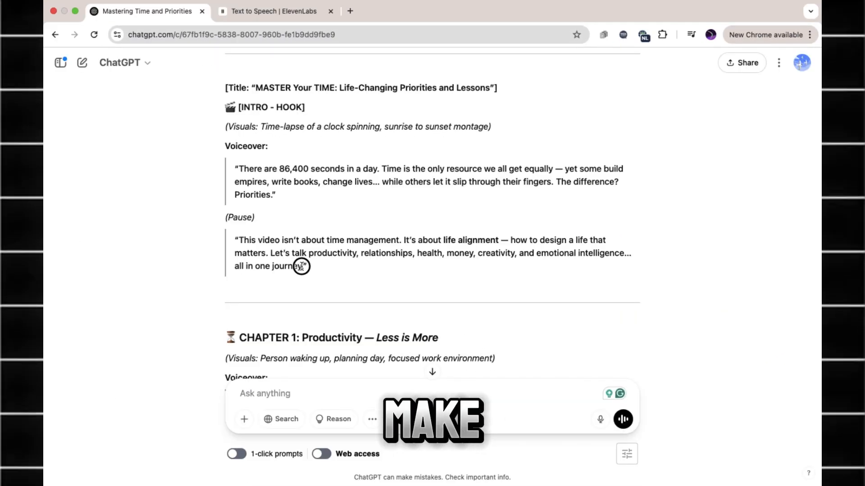
drag(302, 266, 242, 242)
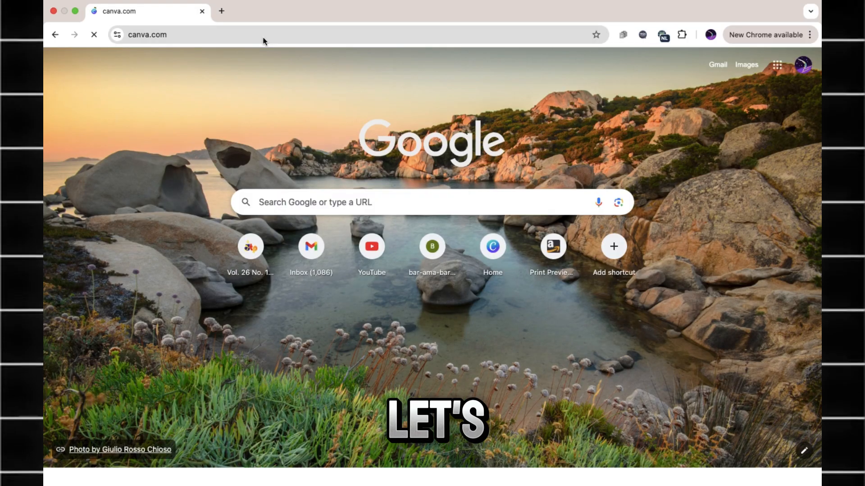
Go to canva.com and start a video design
key(Return)
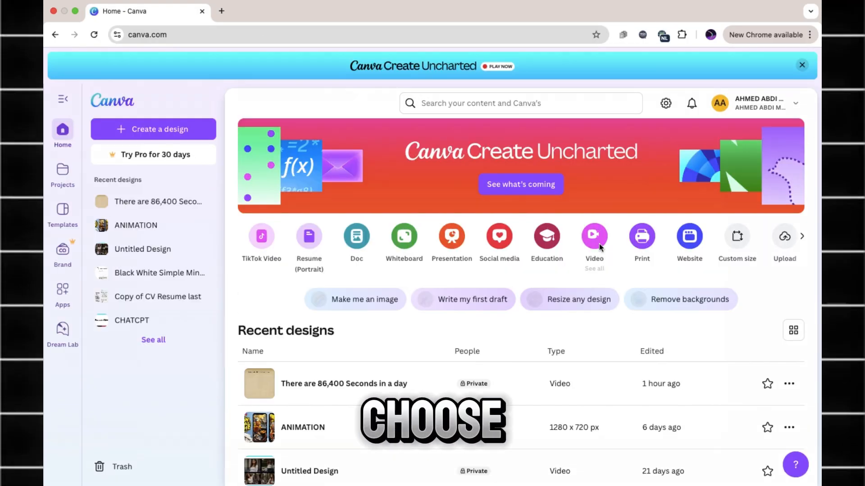
click(594, 204)
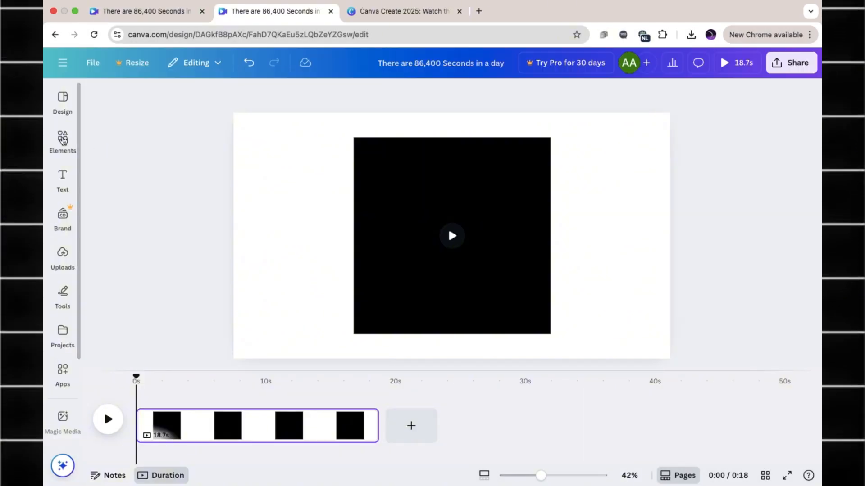
Find graphics for "paper background" and fill the whole page with the brown old-parchment graphic
click(63, 141)
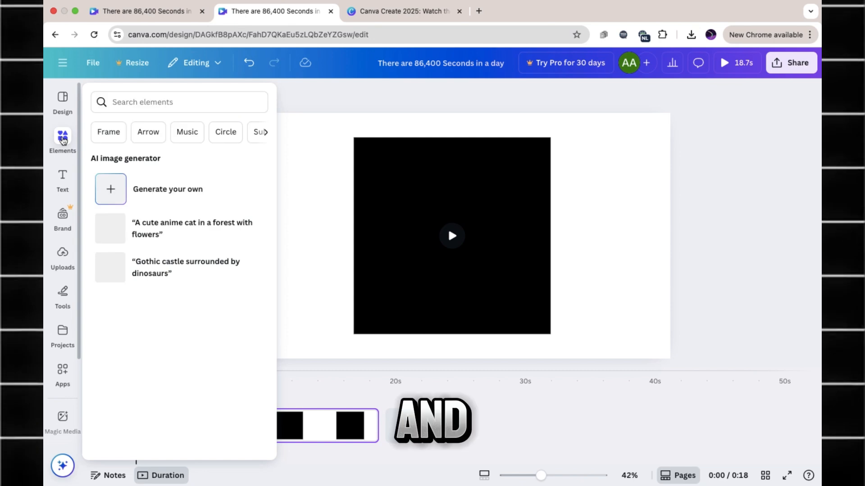
text(PAPER BAC)
click(150, 141)
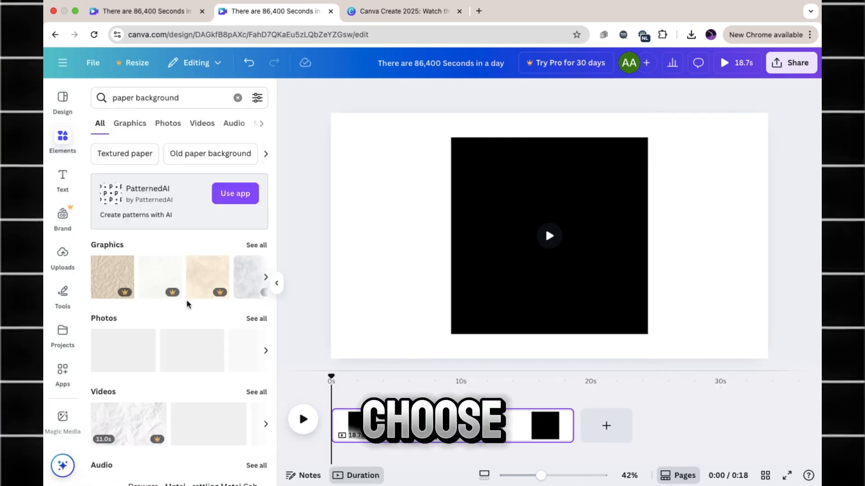
scroll(188, 318, down, 5)
scroll(188, 319, up, 5)
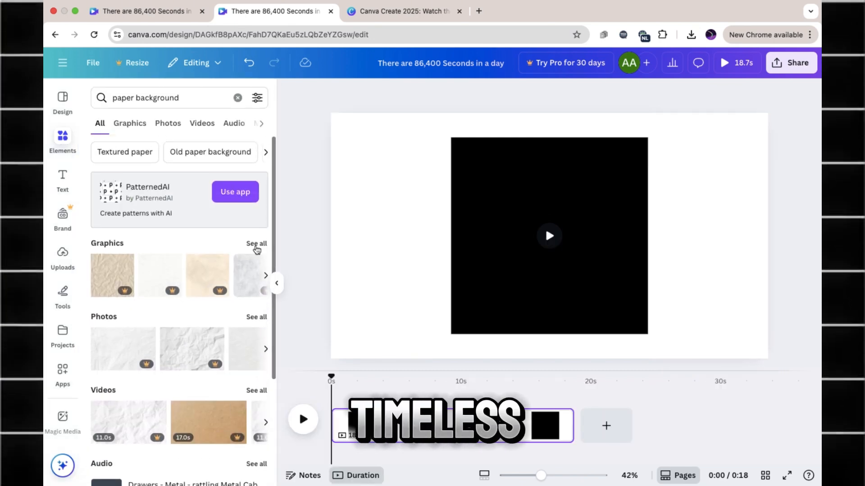
click(257, 246)
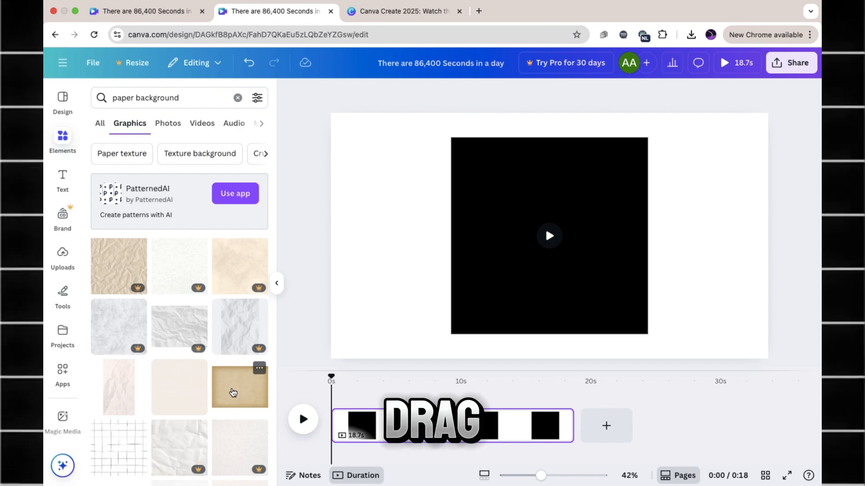
click(233, 392)
drag(372, 130, 350, 122)
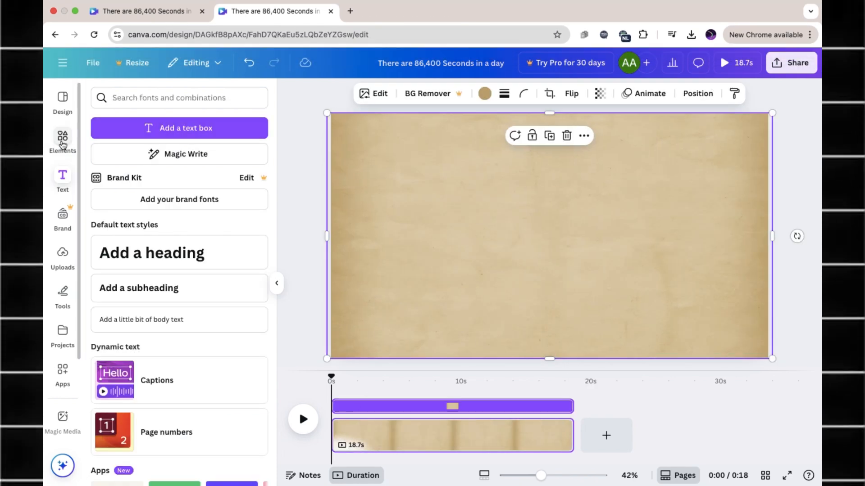
Search the elements for stick figure graphics by the chosen illustrator, open that illustrator's collection and browse its drawings
click(61, 144)
click(151, 100)
text(stick figure BY ZDENEK SASK)
key(Return)
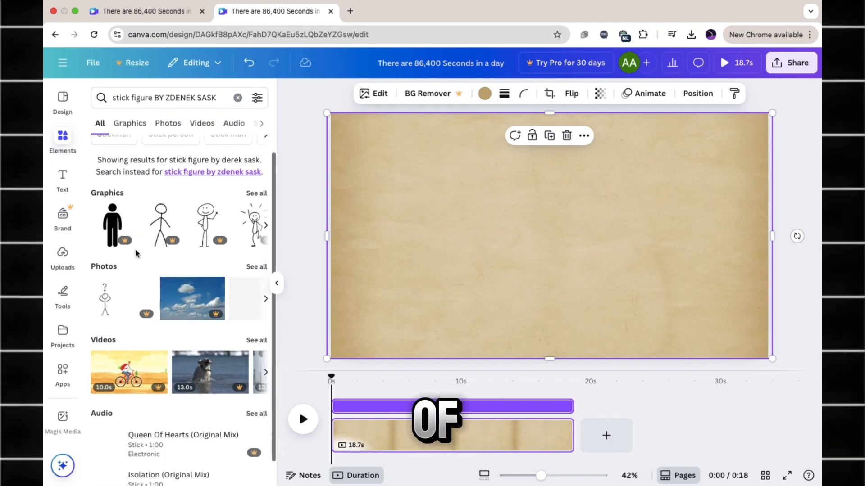
click(257, 191)
scroll(200, 279, down, 5)
scroll(199, 279, down, 5)
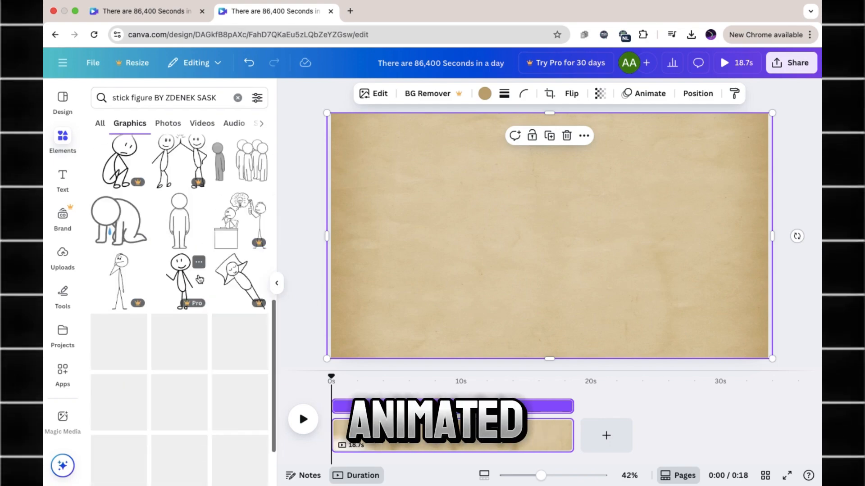
click(198, 337)
click(295, 224)
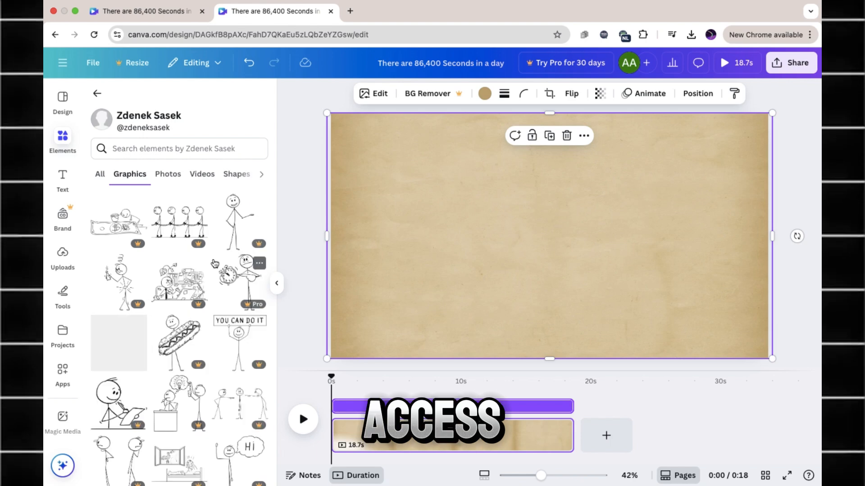
scroll(215, 263, down, 5)
scroll(215, 263, down, 2)
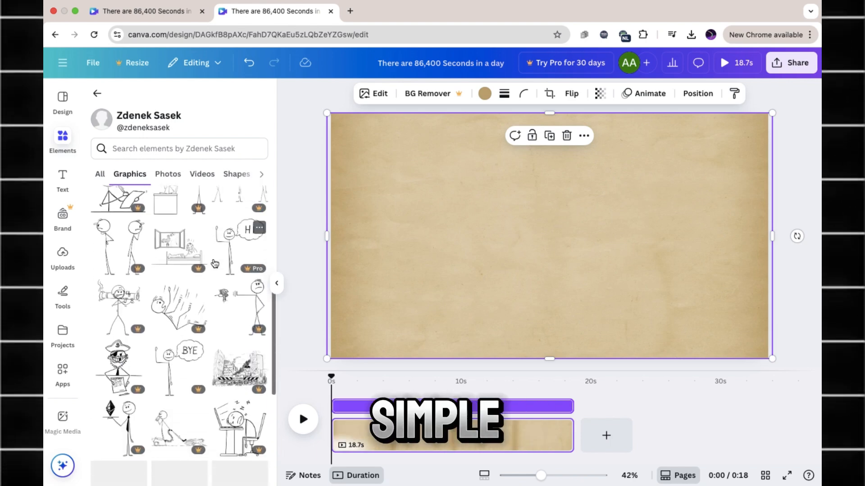
scroll(215, 263, up, 3)
scroll(214, 266, up, 4)
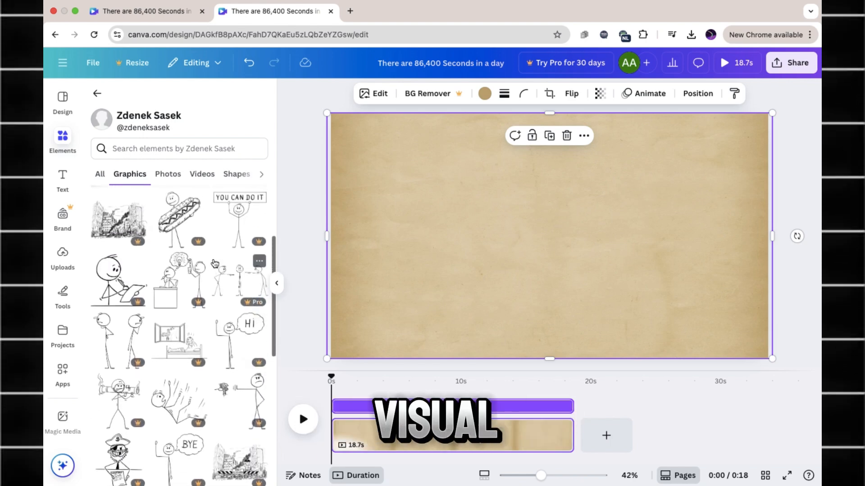
Preview the page and add a heading reading "There are 86,400 seconds in a day"
click(304, 422)
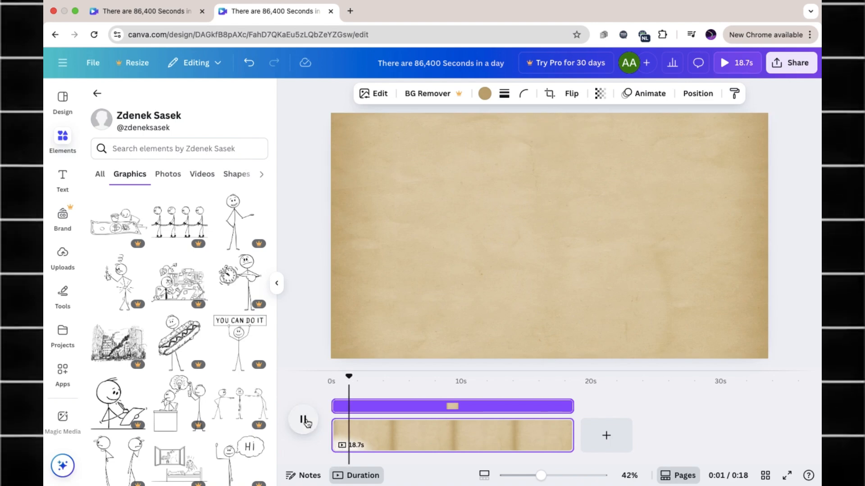
text(There are 86)
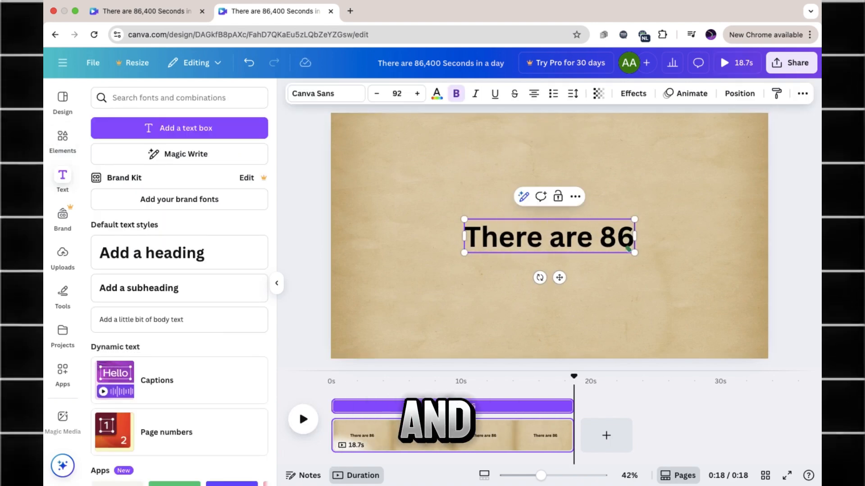
text(,400 seconds in a day)
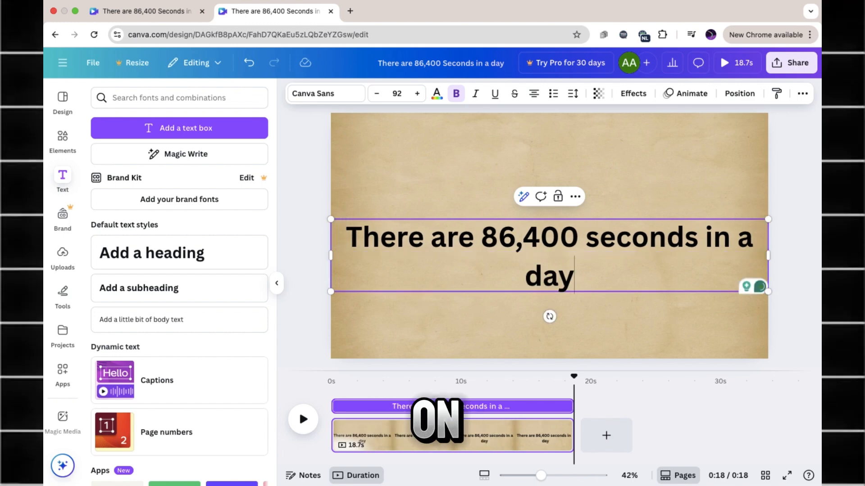
Reduce the heading's font size to 75 and place it on one line along the page's upper edge
click(376, 95)
click(376, 95)
click(377, 94)
click(675, 238)
click(377, 95)
drag(676, 239, 628, 137)
click(376, 94)
Apply the Rise animation to the heading
click(685, 93)
scroll(180, 316, down, 3)
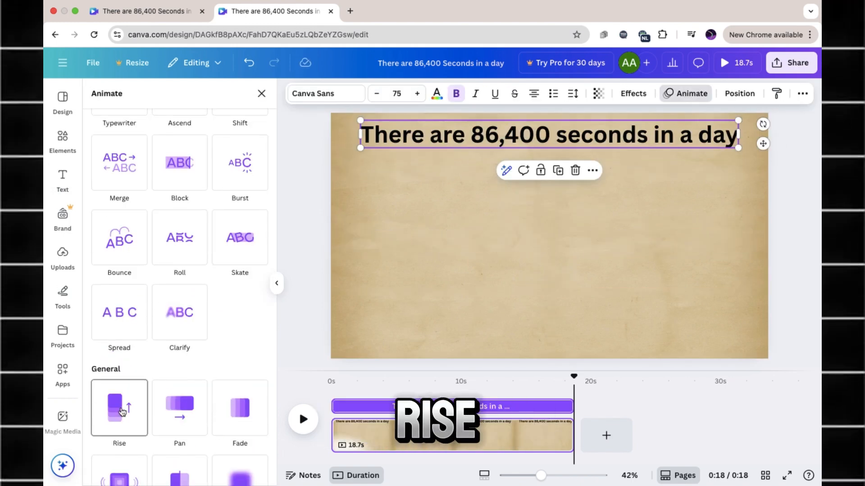
click(121, 410)
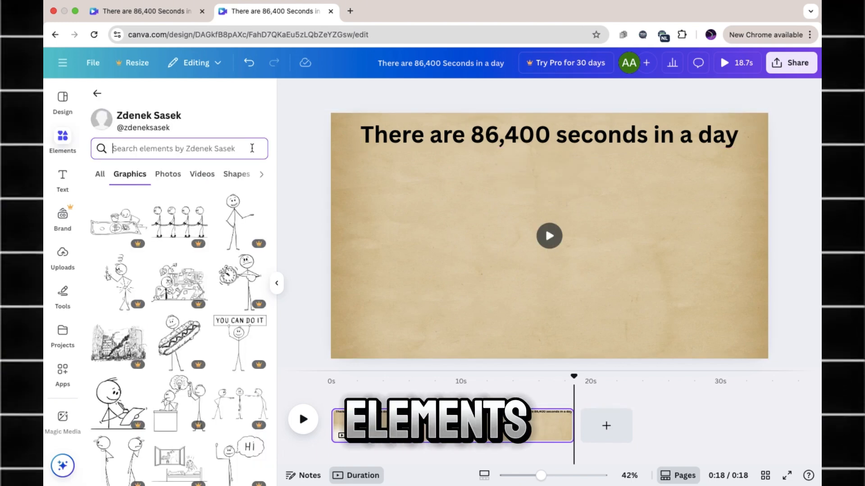
Search the illustrator's graphics for "clock animation" and place the worried man with a wall clock below the heading's start
click(171, 148)
text(clock animation)
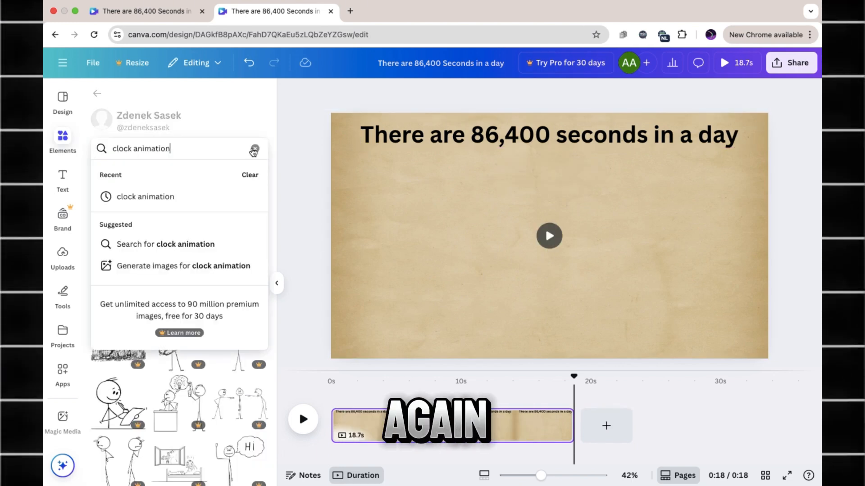
key(Return)
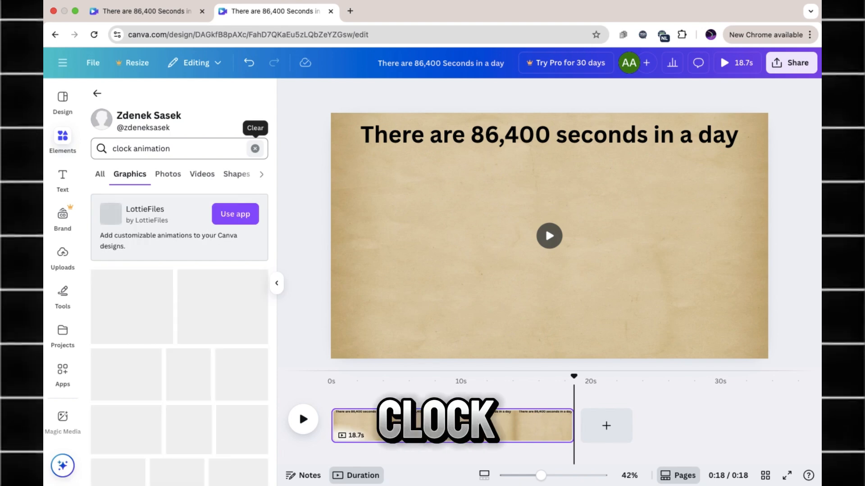
scroll(184, 330, down, 1)
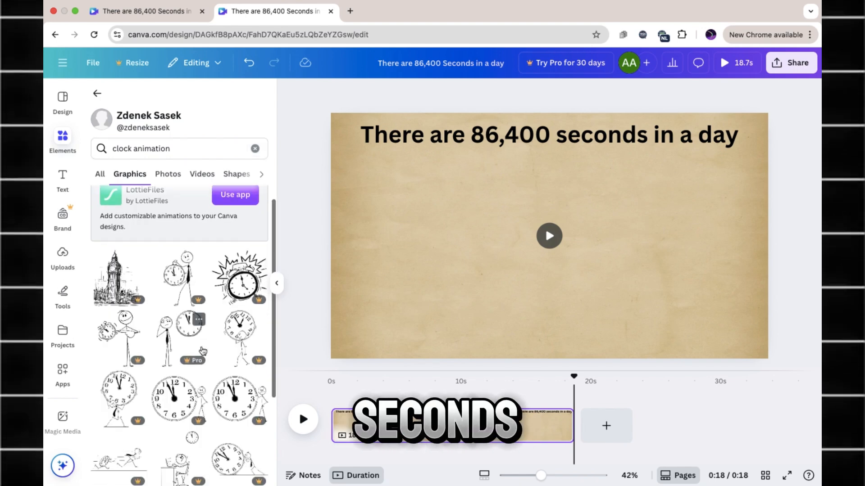
click(184, 330)
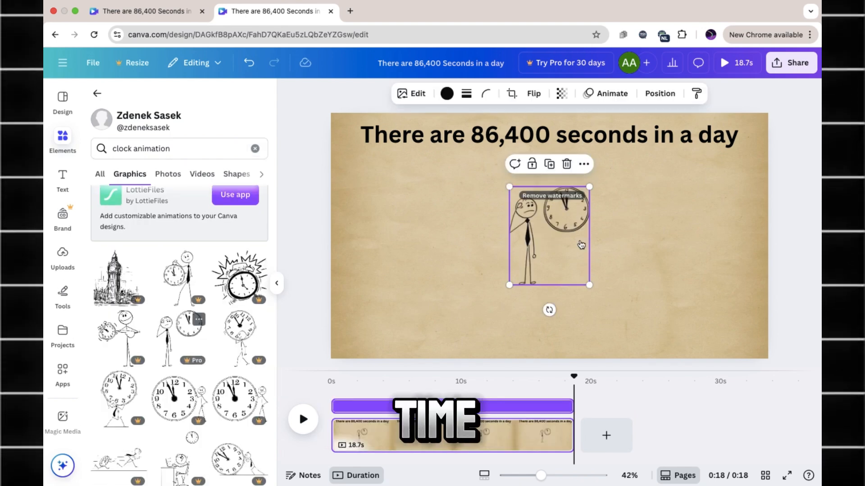
drag(571, 219, 426, 200)
drag(426, 200, 423, 200)
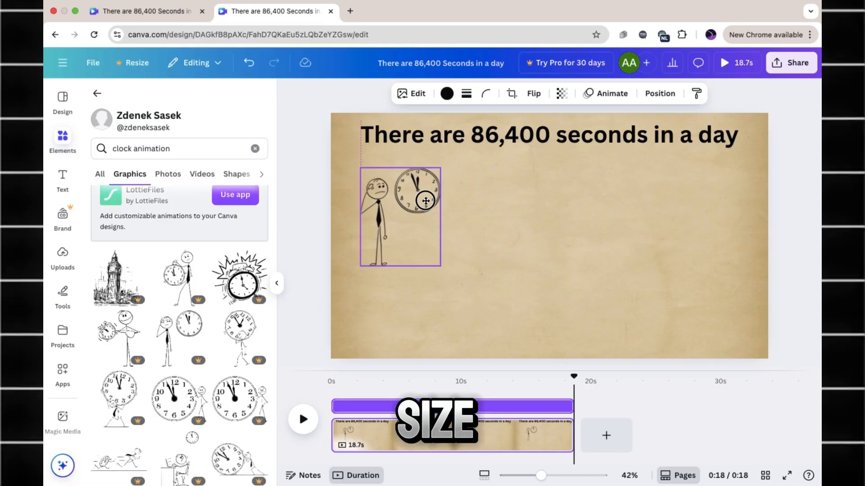
Open the animation options for the worried man graphic, preview the timing and trim its timeline clip to about 7 seconds
click(613, 93)
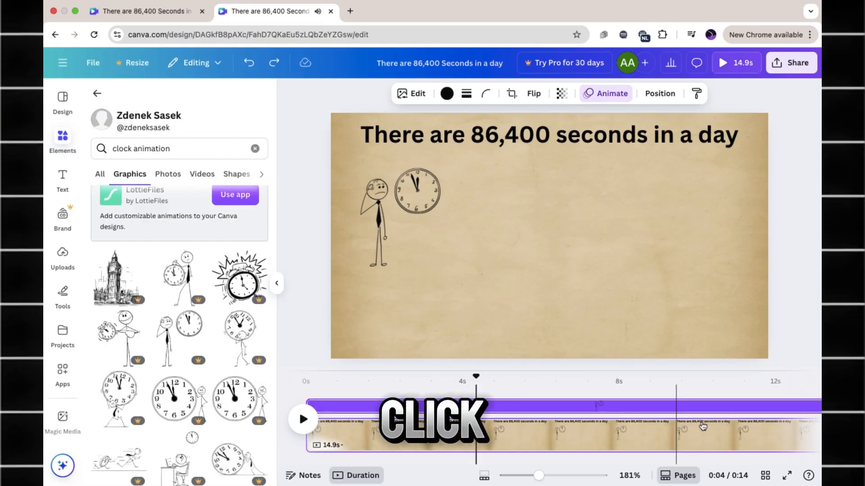
key(space)
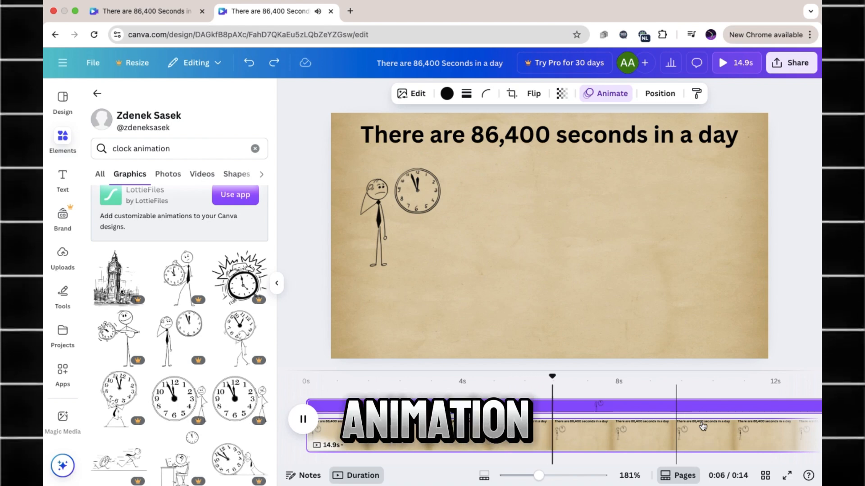
scroll(733, 398, right, 2)
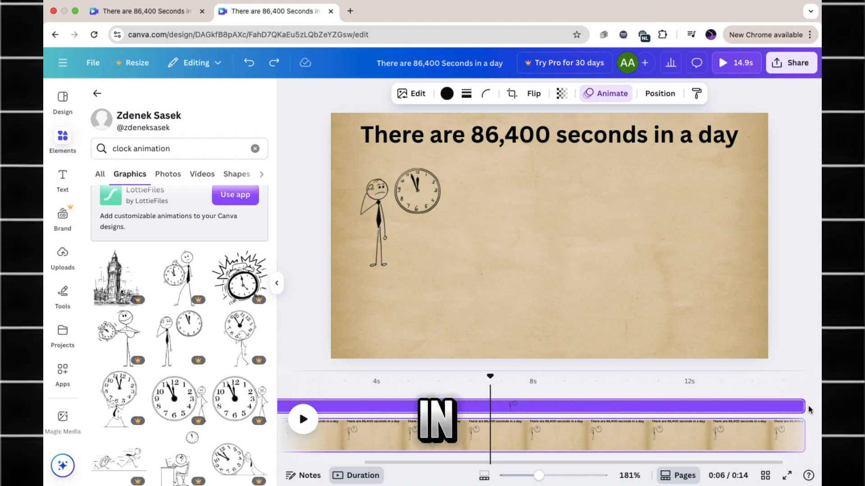
drag(801, 404, 469, 400)
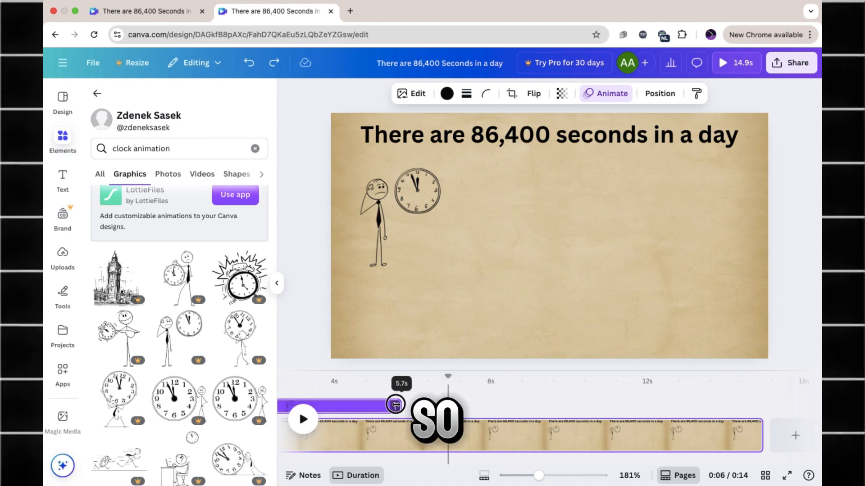
drag(383, 404, 383, 405)
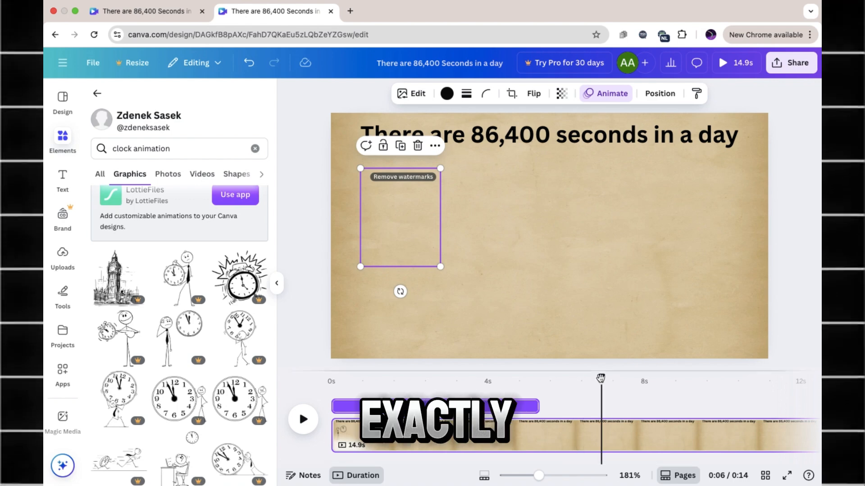
drag(601, 378, 464, 395)
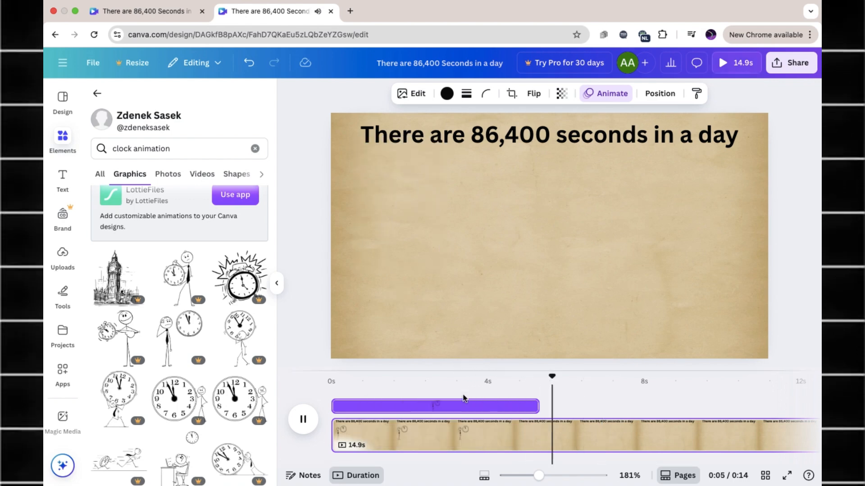
key(space)
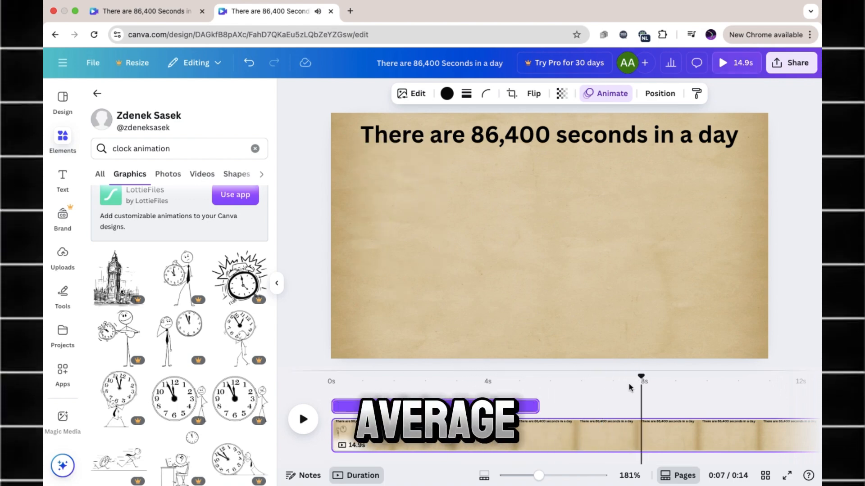
drag(540, 408, 612, 406)
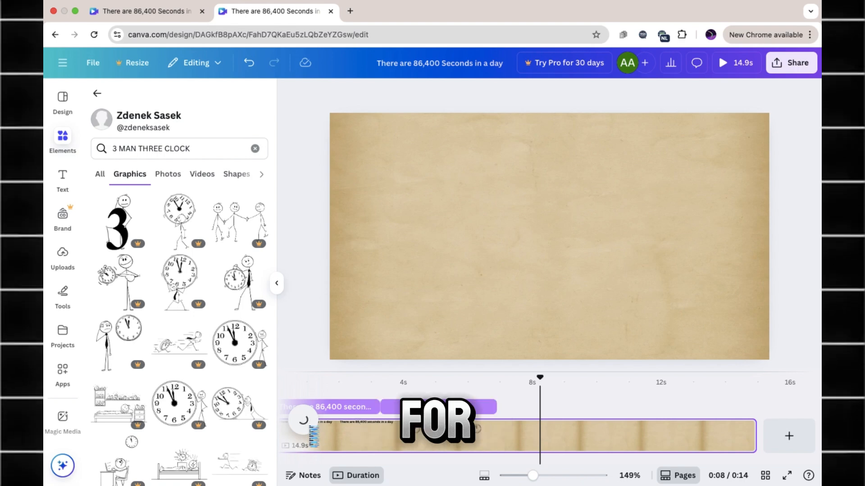
Place the graphic of three men holding hands on the page and trim its timeline clip to about one second after the worried man's clip
click(246, 219)
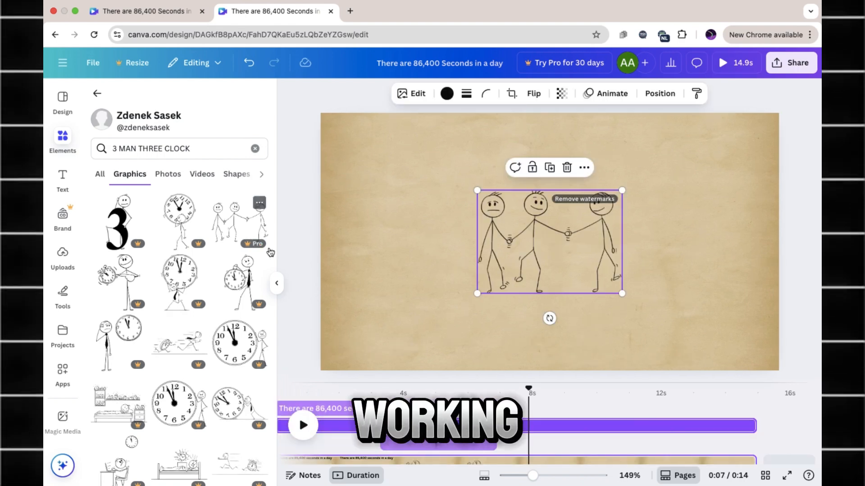
scroll(427, 405, down, 2)
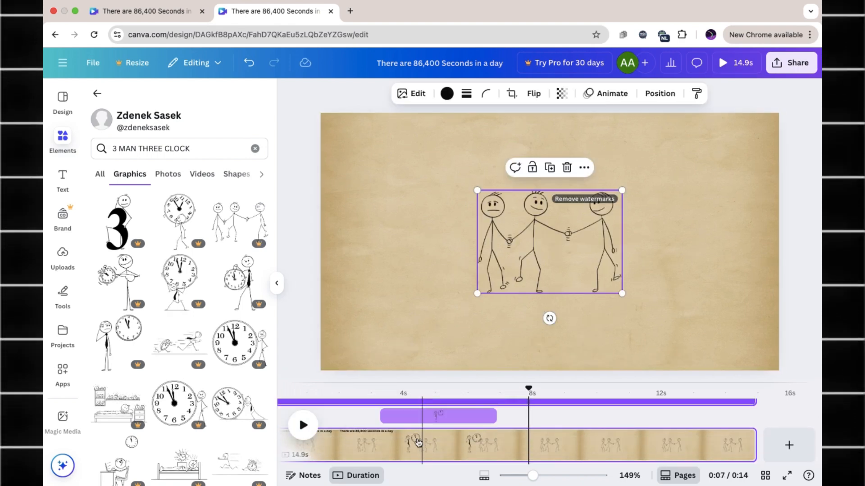
scroll(418, 442, up, 2)
scroll(329, 412, left, 2)
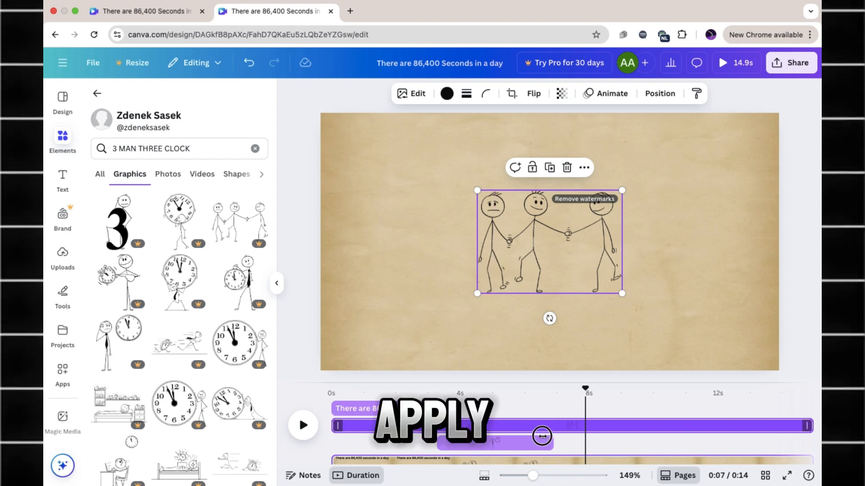
mouse_move(542, 436)
mouse_down()
mouse_move(588, 428)
mouse_move(572, 412)
mouse_move(558, 413)
mouse_move(568, 391)
mouse_move(501, 395)
mouse_up()
key(space)
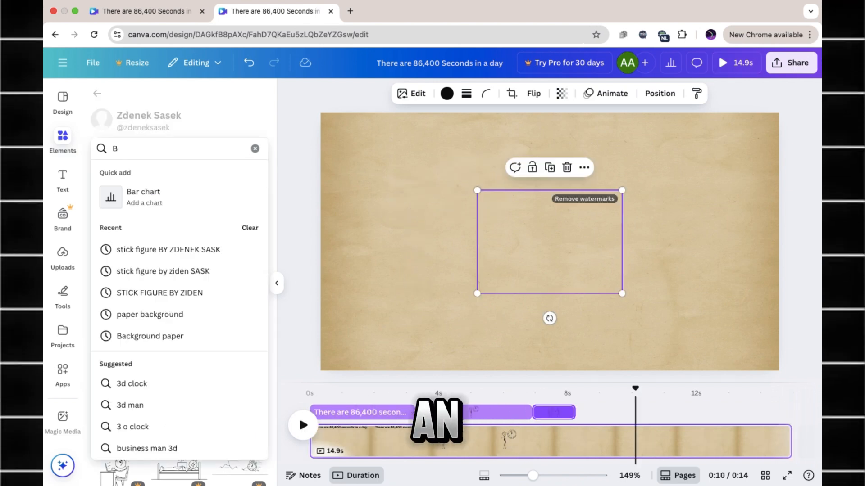
Search the illustrator's graphics for "BUILDING EMPIRES", place the man building a brick house, and enlarge and center him on the page
text(UILDING EMPIRES)
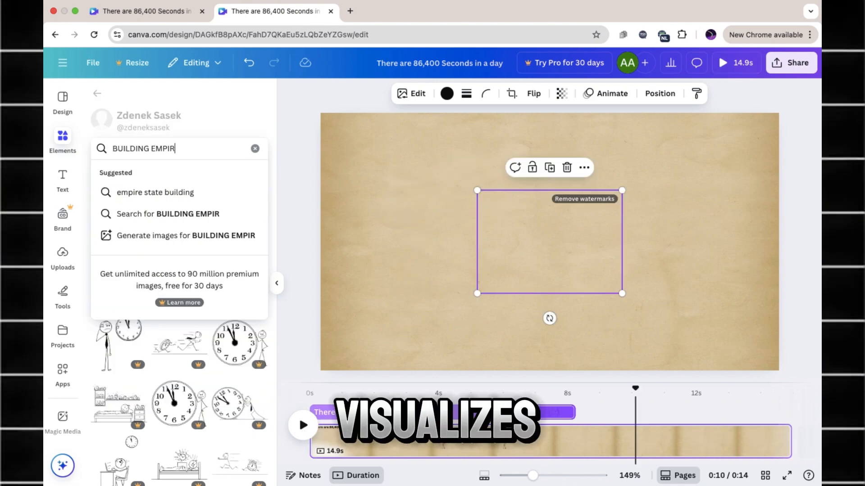
key(Return)
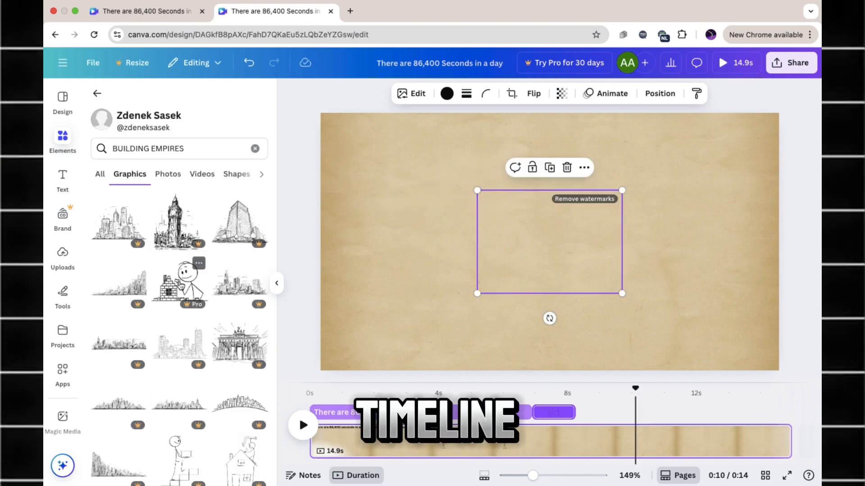
click(180, 285)
drag(620, 194, 650, 175)
drag(583, 219, 549, 206)
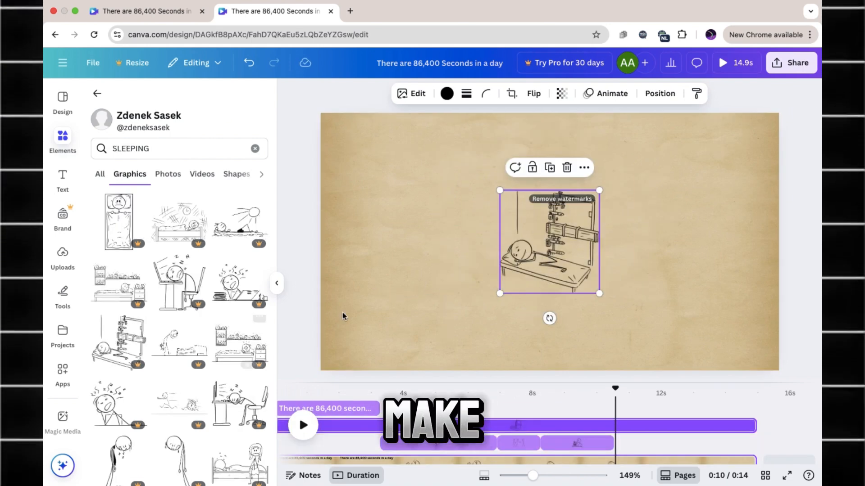
Enlarge the graphic of the man sleeping on the bench and trim its timeline clip to start at about 10.5 seconds
drag(598, 187, 599, 163)
scroll(585, 406, left, 2)
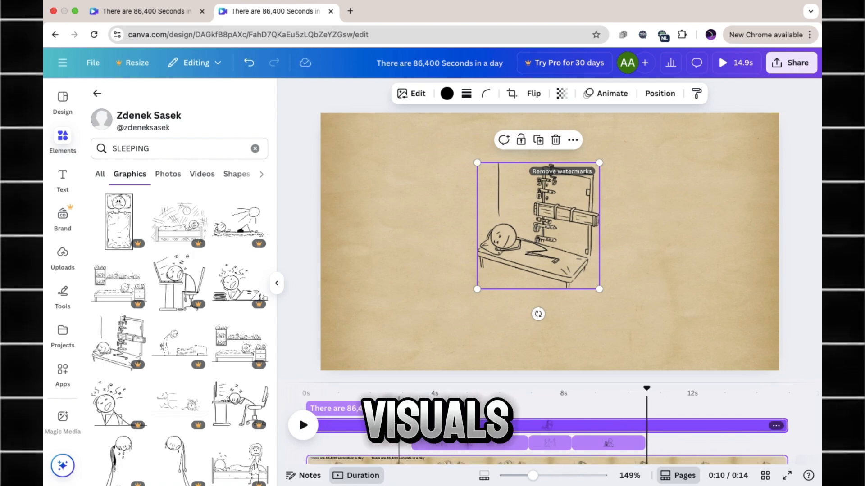
click(399, 393)
drag(309, 401, 666, 408)
Play back the timeline around the brick-building man's clip to check the timing of the graphics
scroll(599, 405, right, 3)
click(601, 395)
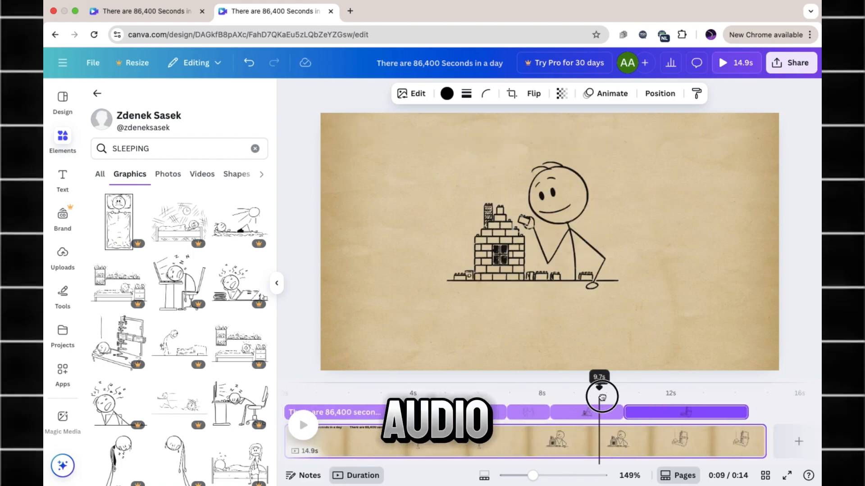
key(space)
key(space)
click(569, 395)
key(space)
key(space)
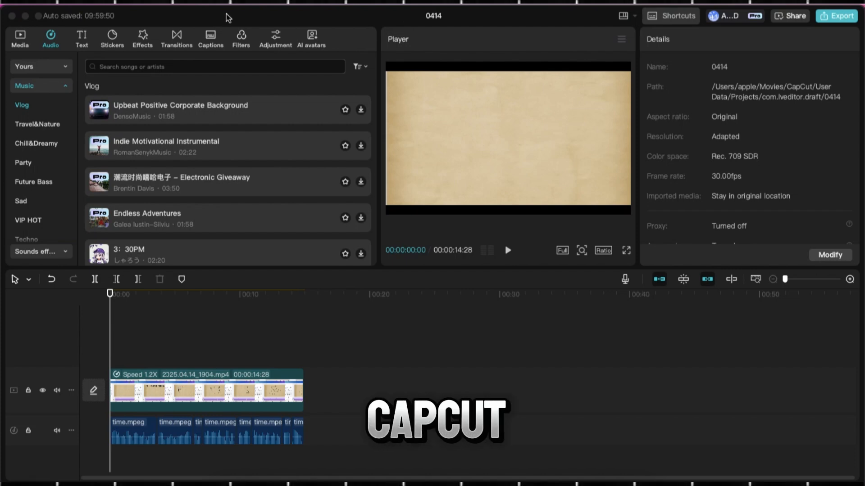
In CapCut, search the music library for "PIP SONG TIME", preview "Pippippi: timer sound gets faster" and add it at the timeline's start
click(224, 67)
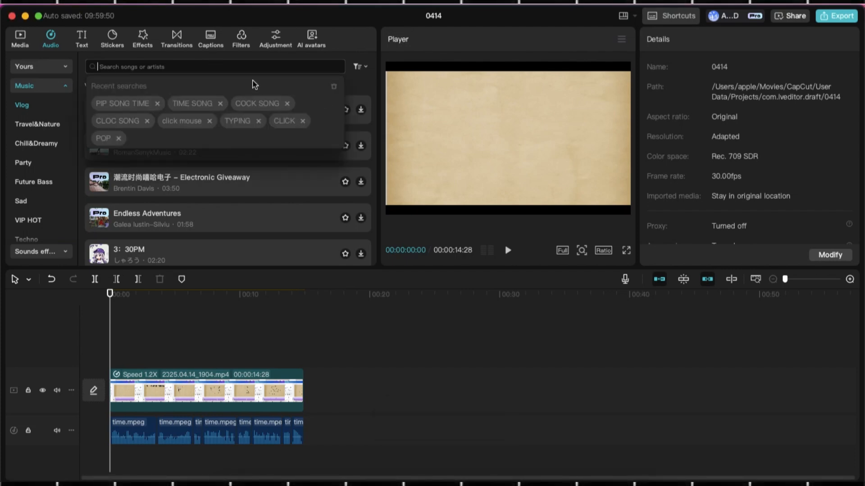
text(PIP SONG TIME)
key(Return)
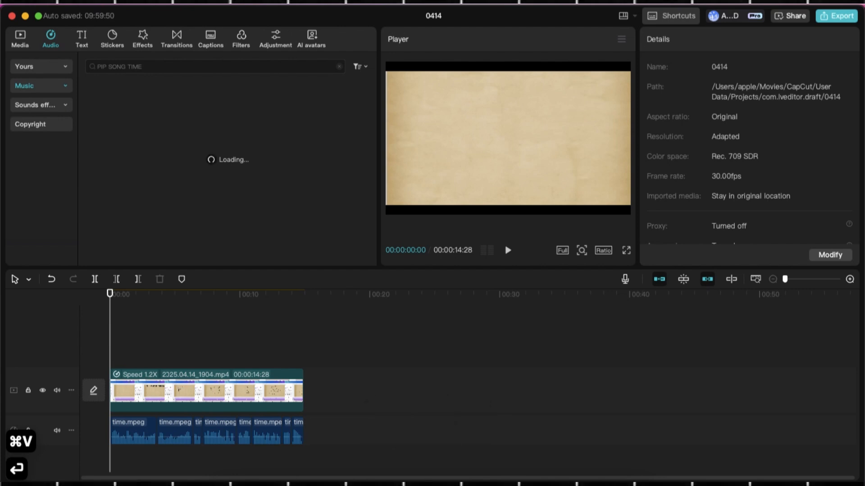
click(231, 100)
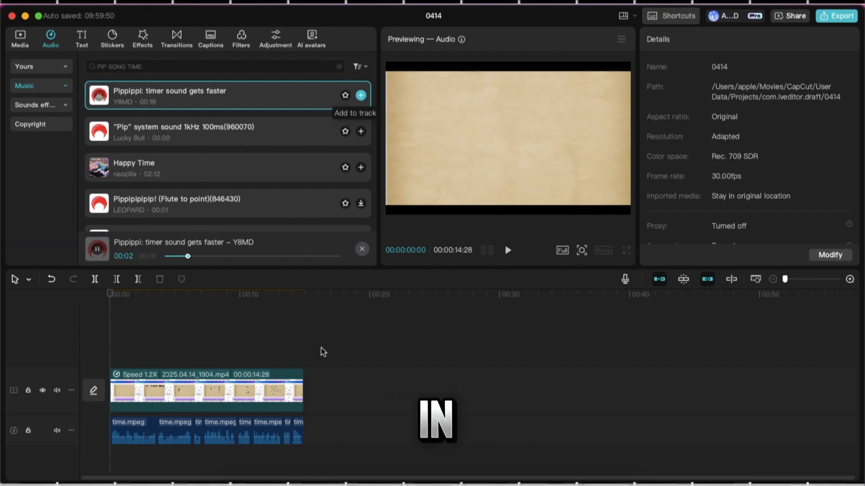
click(361, 95)
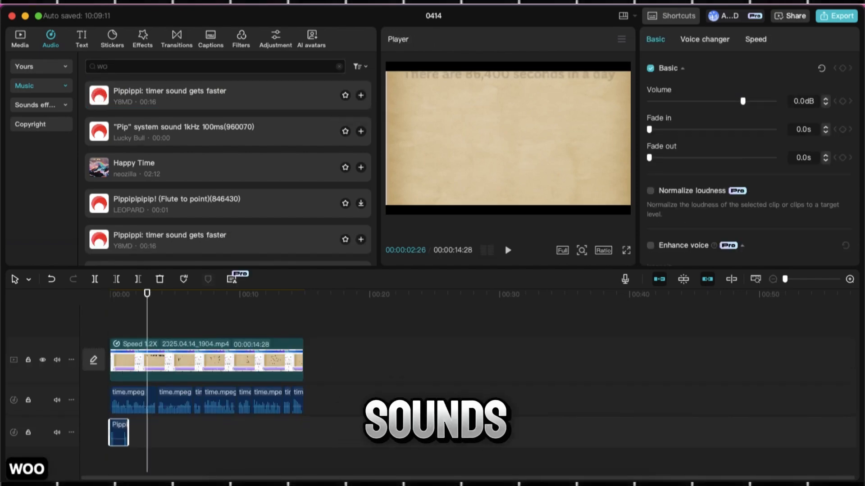
Search the music library for "WOOF", add "Woof! The sound of an object moving (left to right)" and move its clip close behind the timer sound
text(OF)
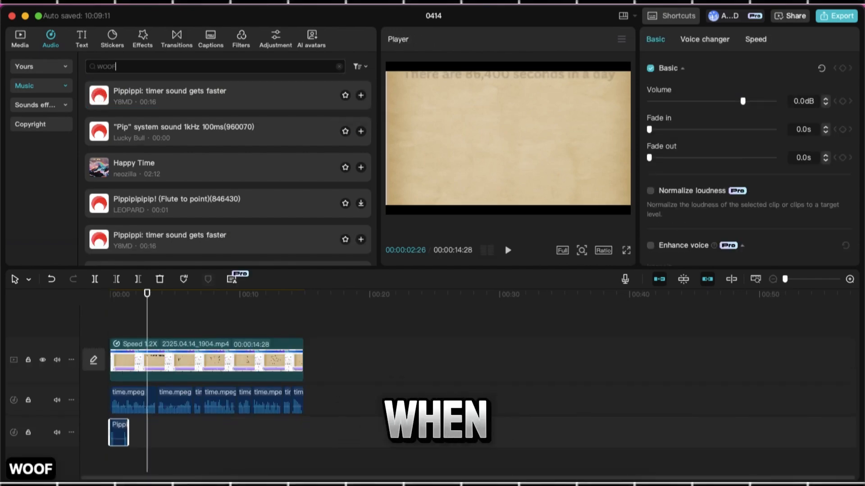
key(Return)
click(361, 95)
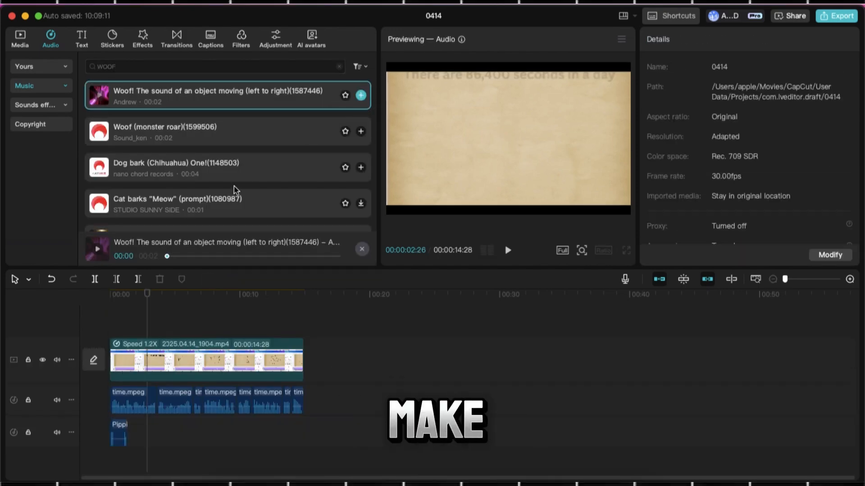
click(360, 95)
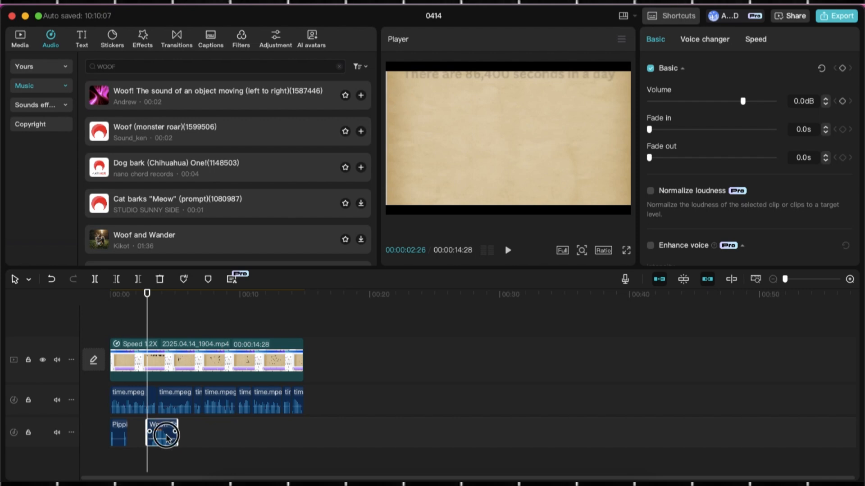
drag(166, 439, 150, 439)
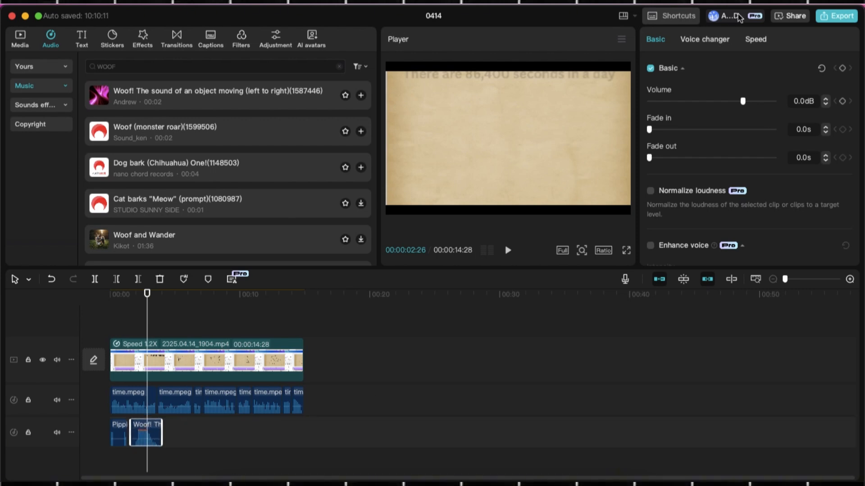
Search the music for "MOTIVATIONAL BACKGROUND", add "Motivational Inspiring Background" directly after the Woof clip and set its speed to 0.5x
text(MOTIVA)
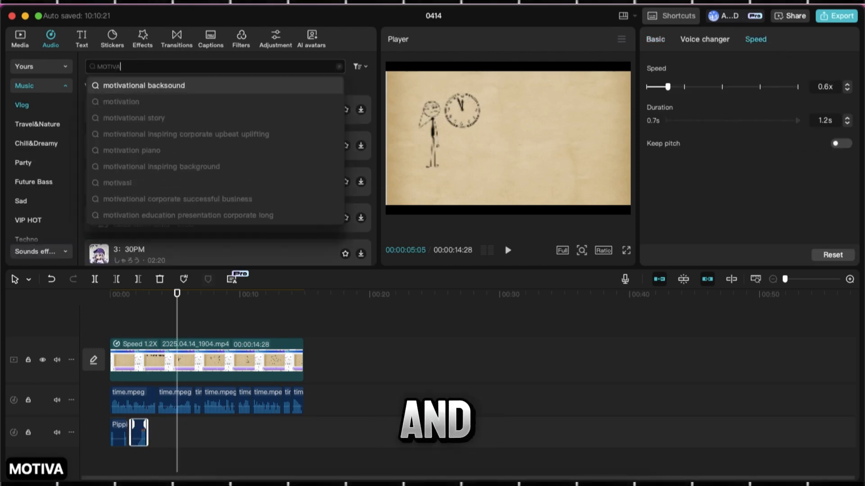
text(TIONL)
key(BackSpace)
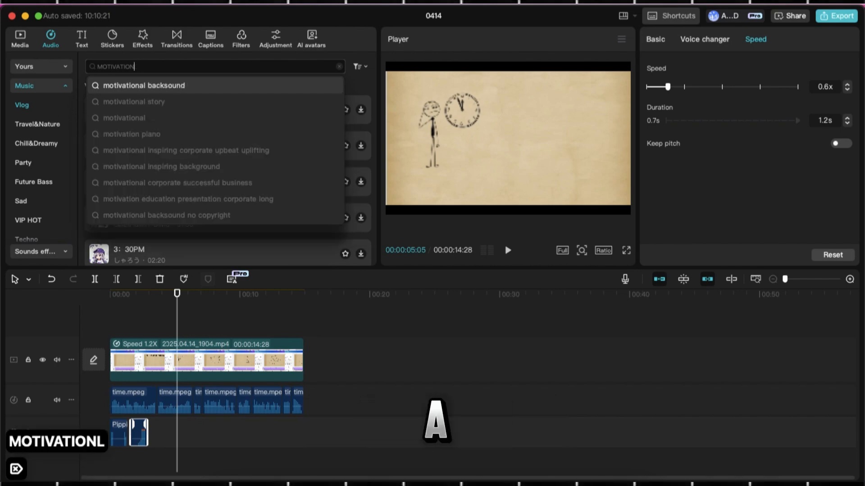
text(AL BACK)
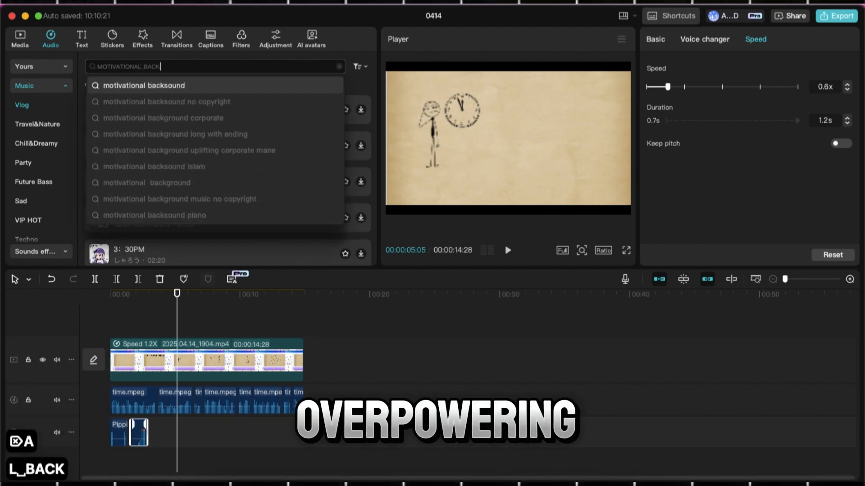
text(GROUND)
key(Return)
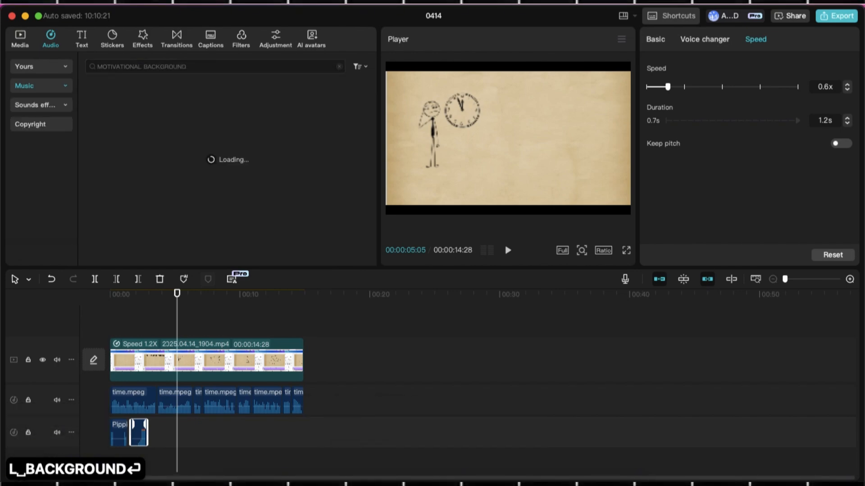
drag(217, 95, 146, 434)
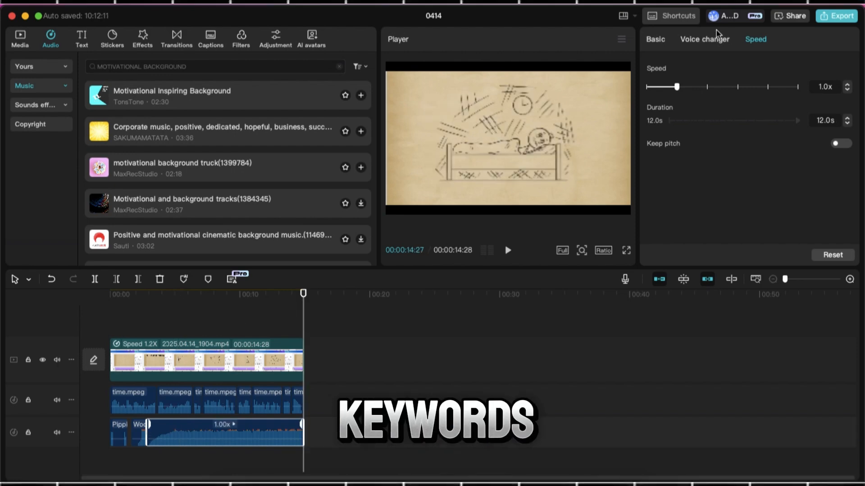
click(675, 92)
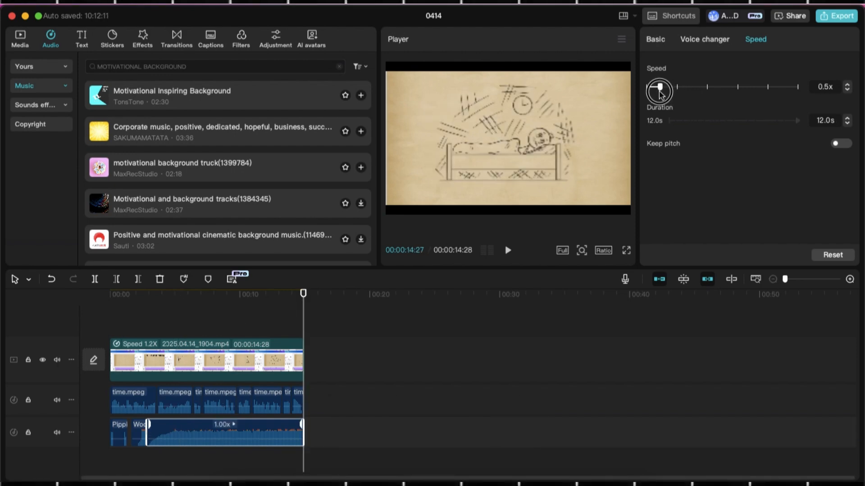
drag(660, 91, 660, 91)
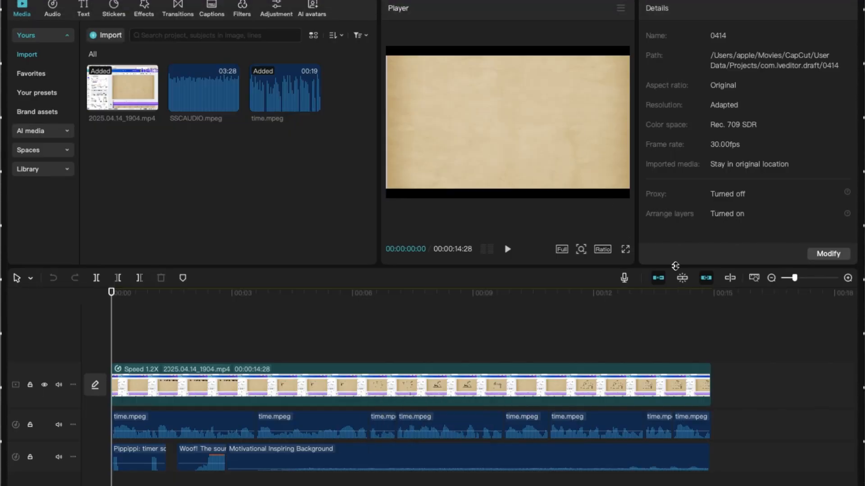
Export the project as a 1080P, 30fps mp4 video named 0414 with the H.264 codec
key(super+e)
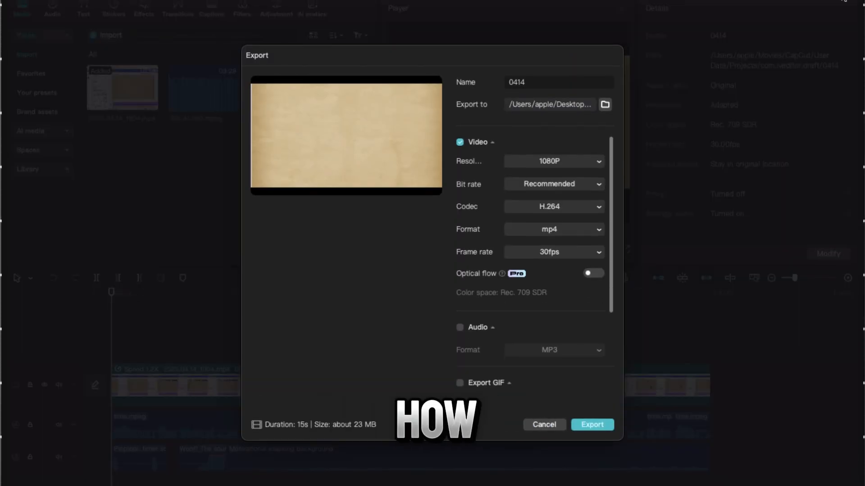
click(593, 425)
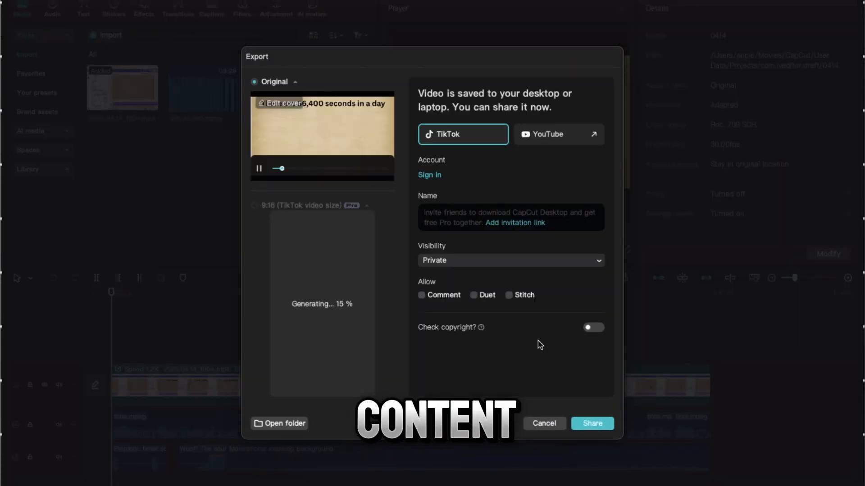